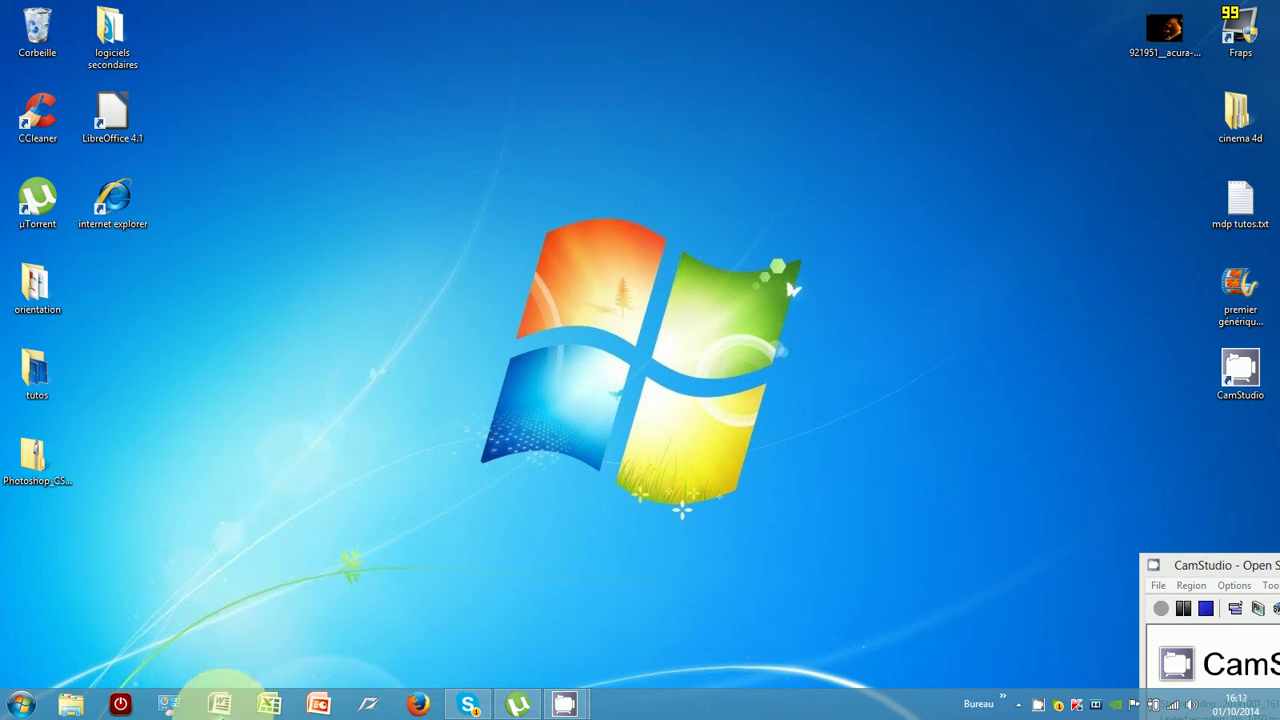
- Open Microsoft Word with a blank document and browse the list of available fonts without choosing one
click(221, 706)
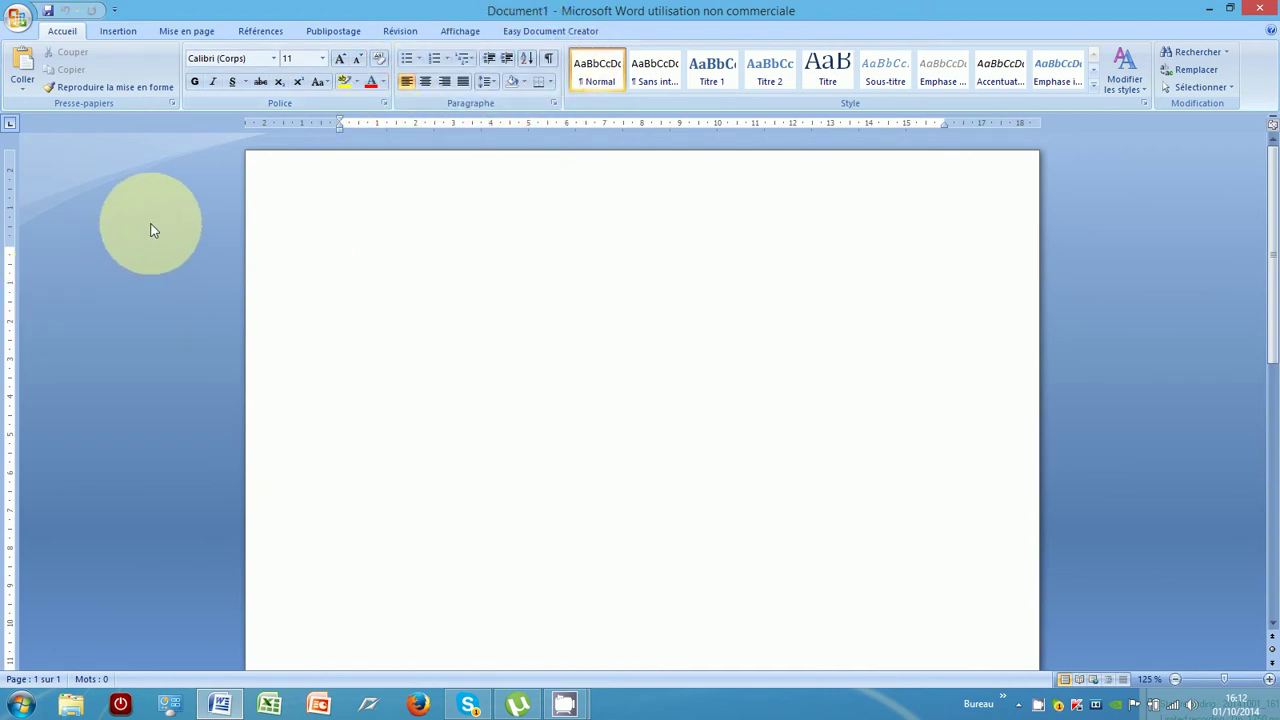
click(274, 60)
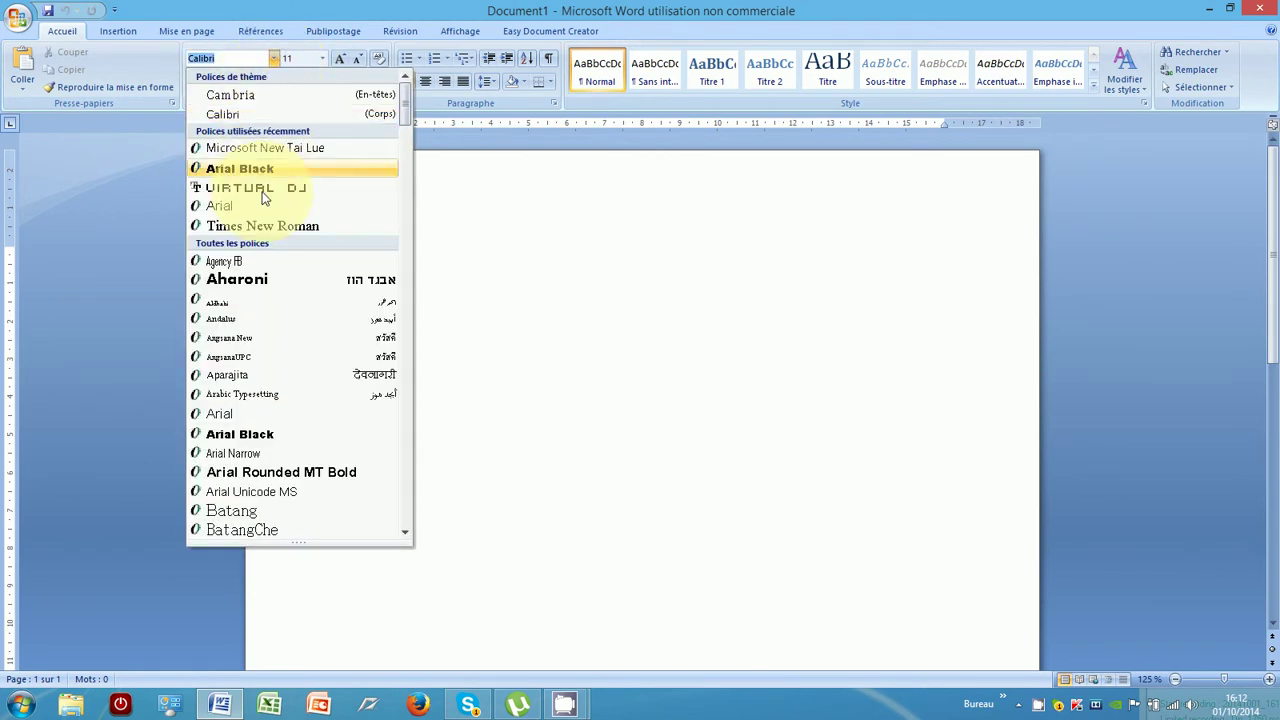
drag(408, 126, 405, 316)
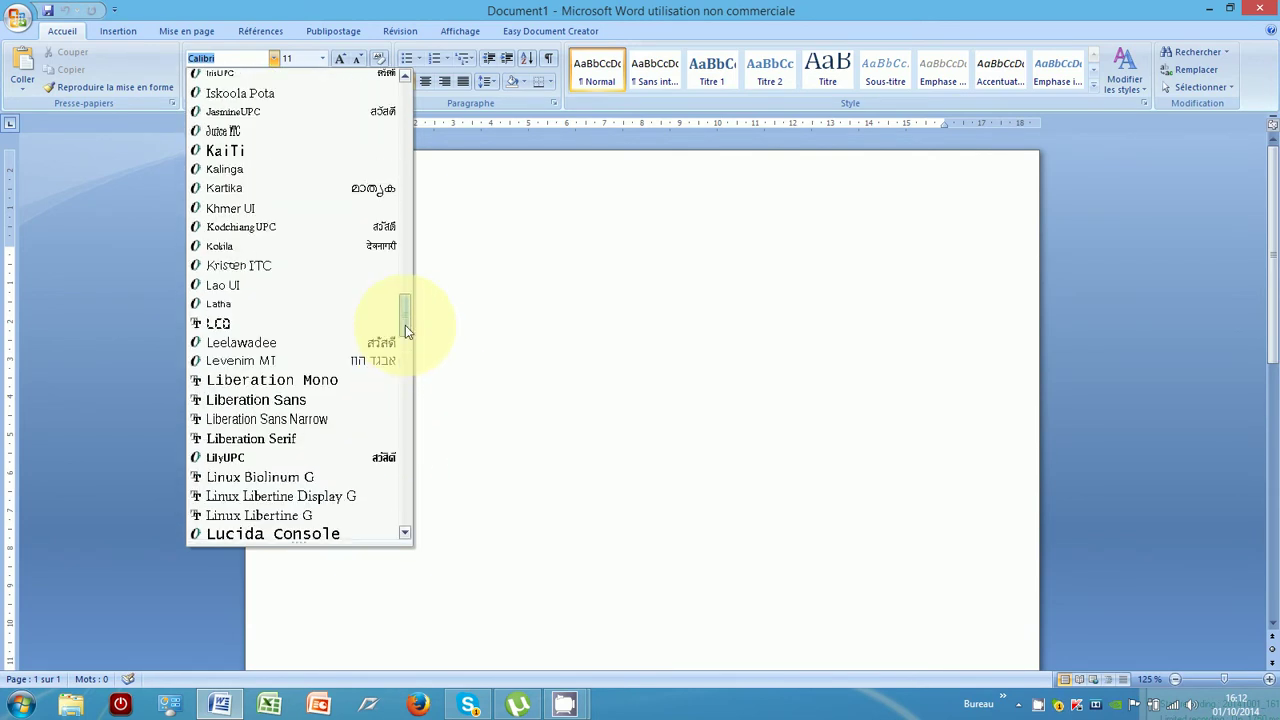
click(119, 314)
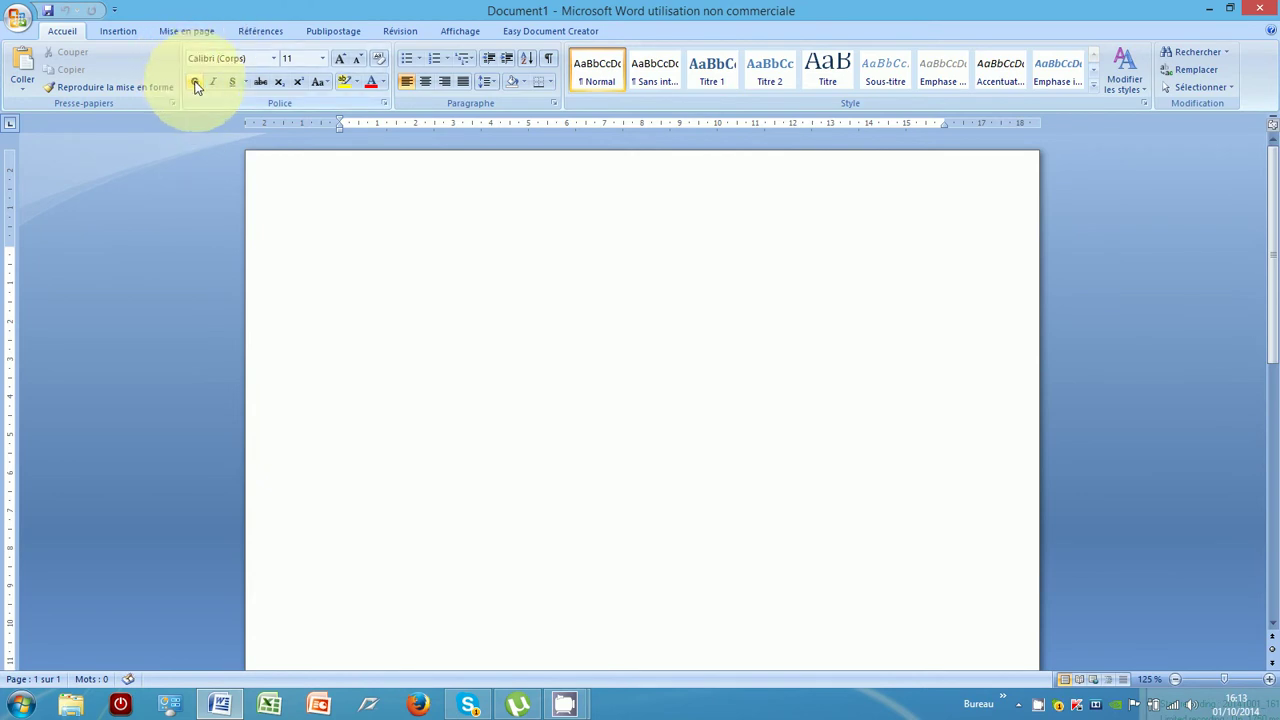
- Write "gg" in regular text and a second "gg" in bold on the line below, ending with a new line
text(gg)
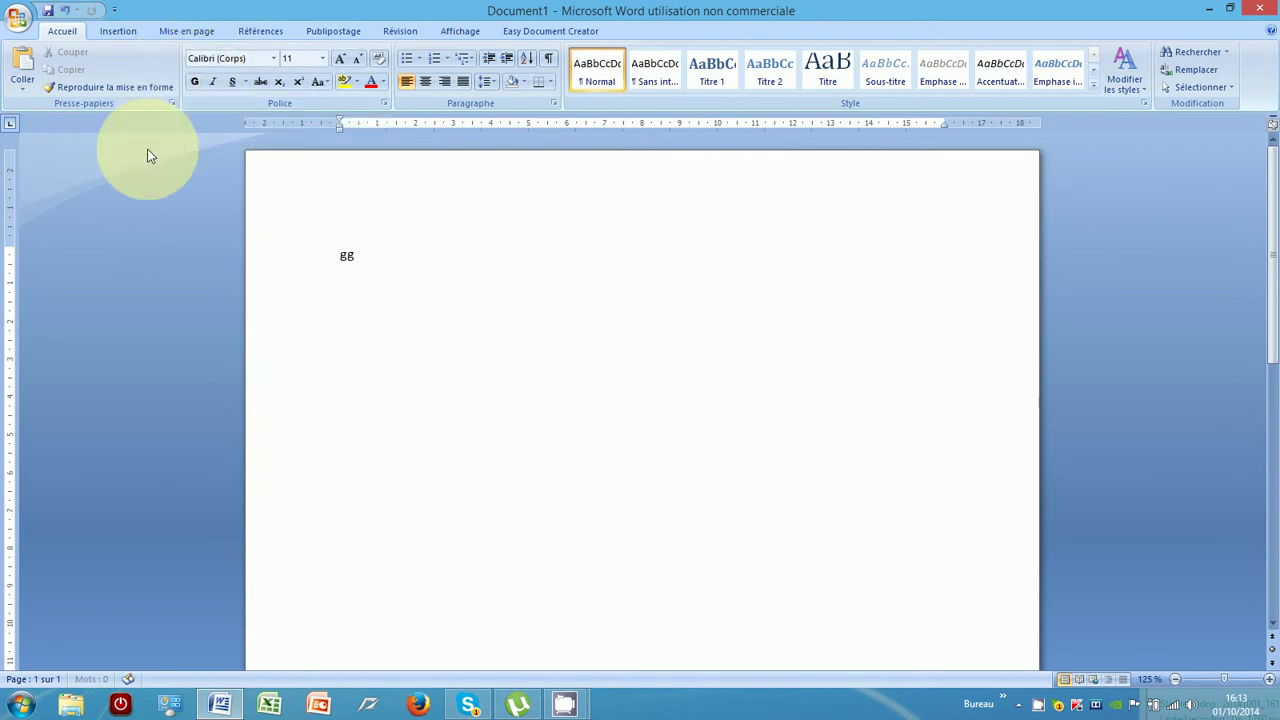
key(Return)
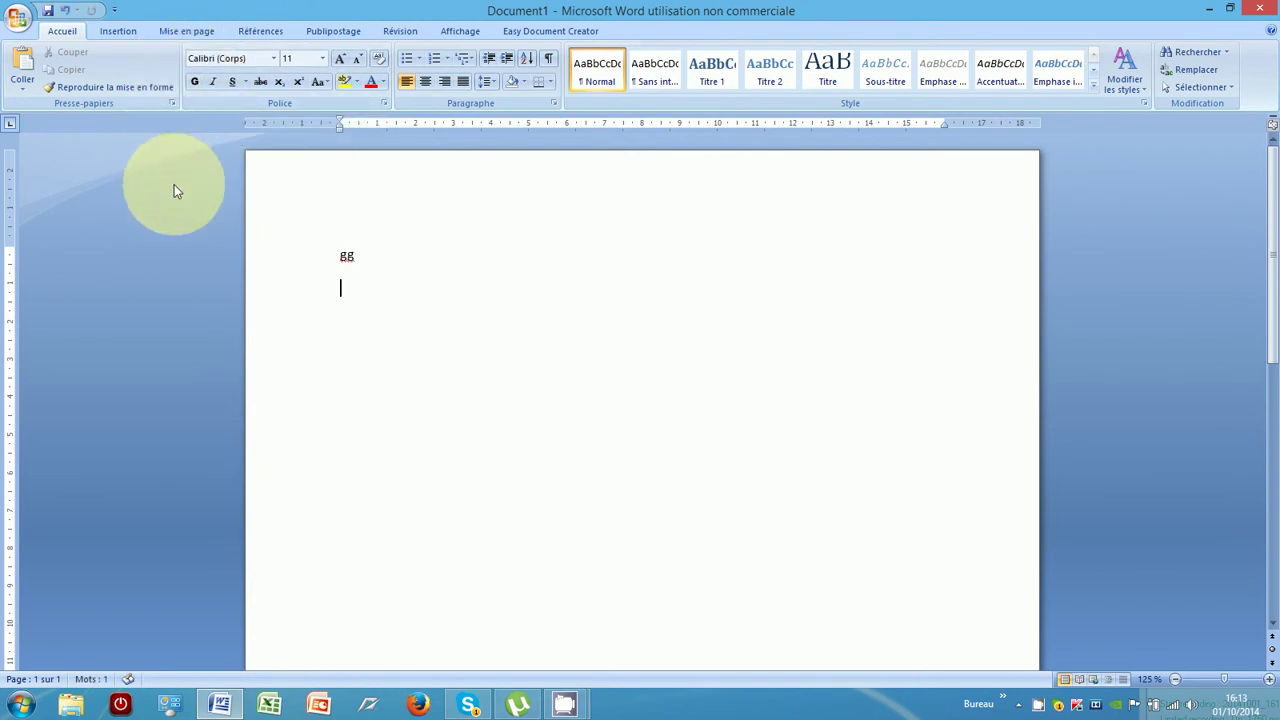
click(194, 81)
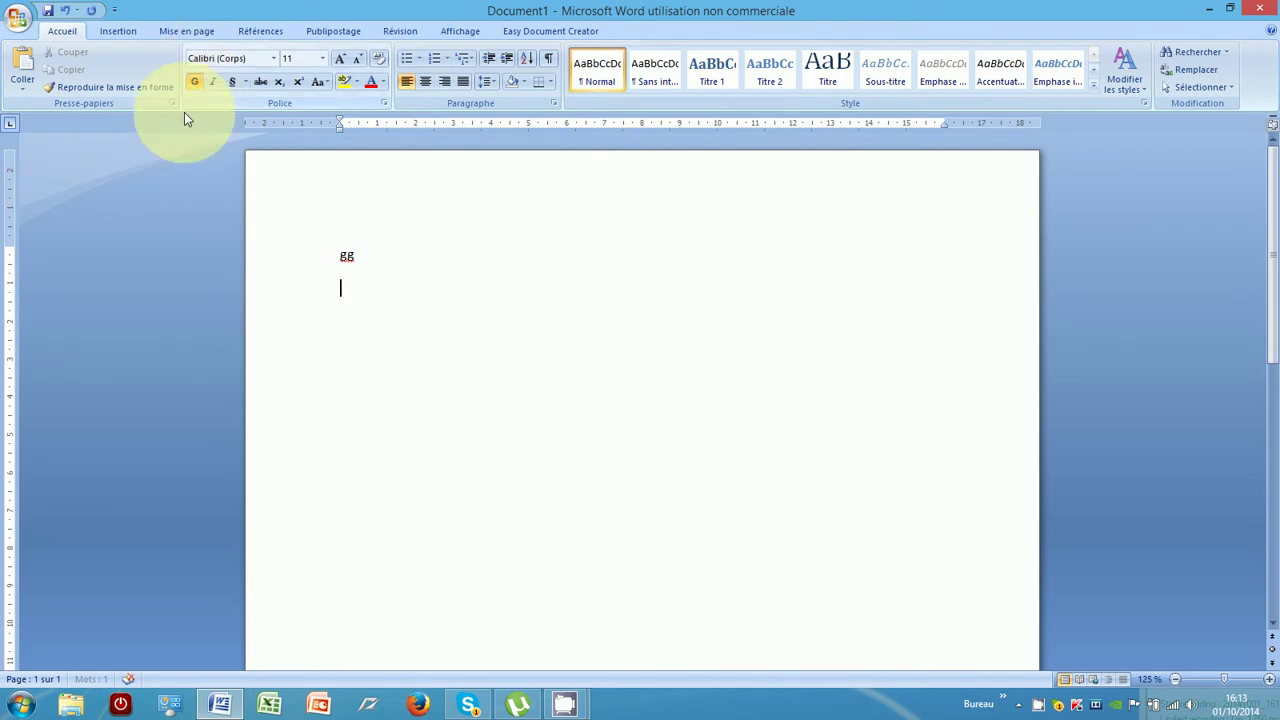
text(gg)
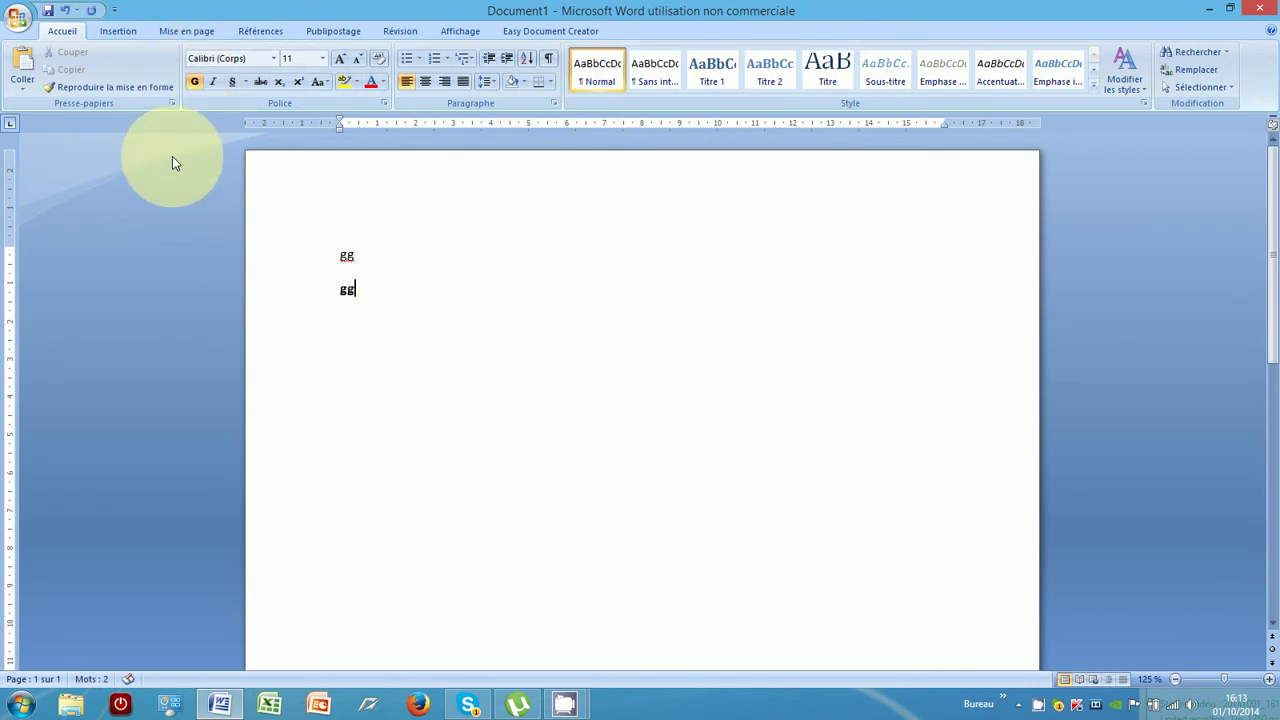
key(Return)
key(Return)
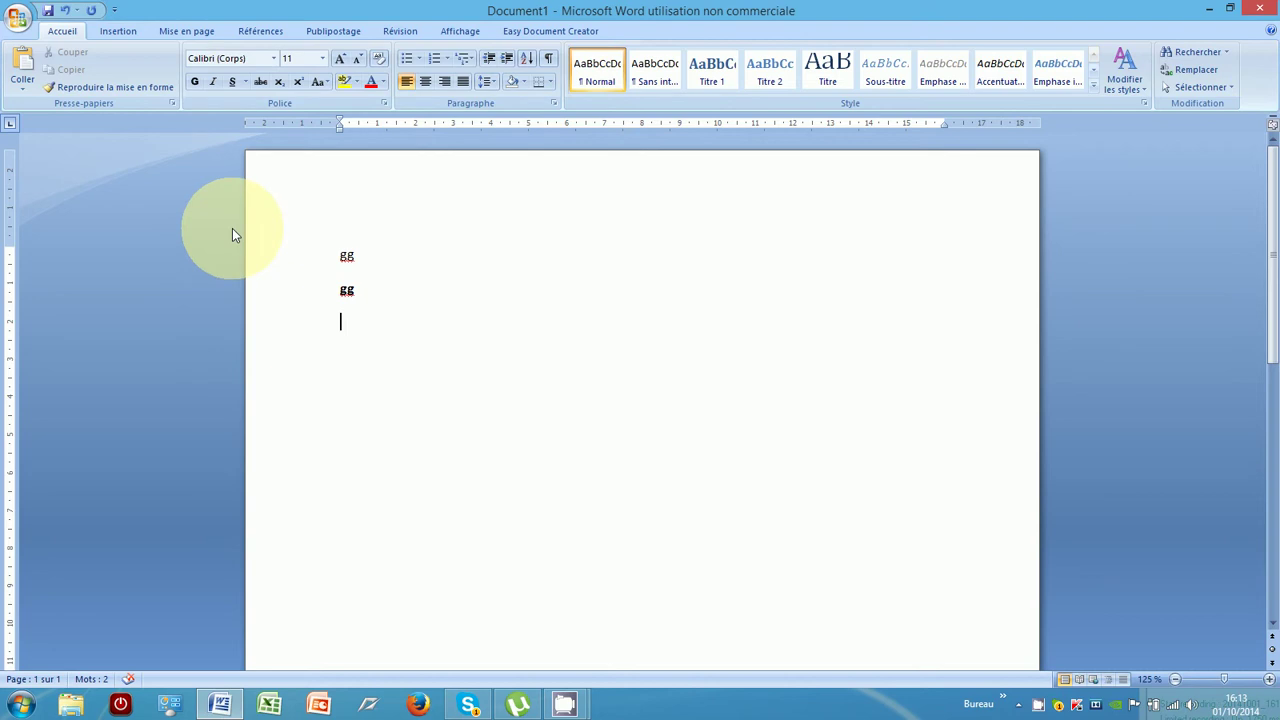
- Delete both "gg" lines so the page is empty
click(309, 260)
key(Delete)
drag(366, 256, 300, 262)
key(Delete)
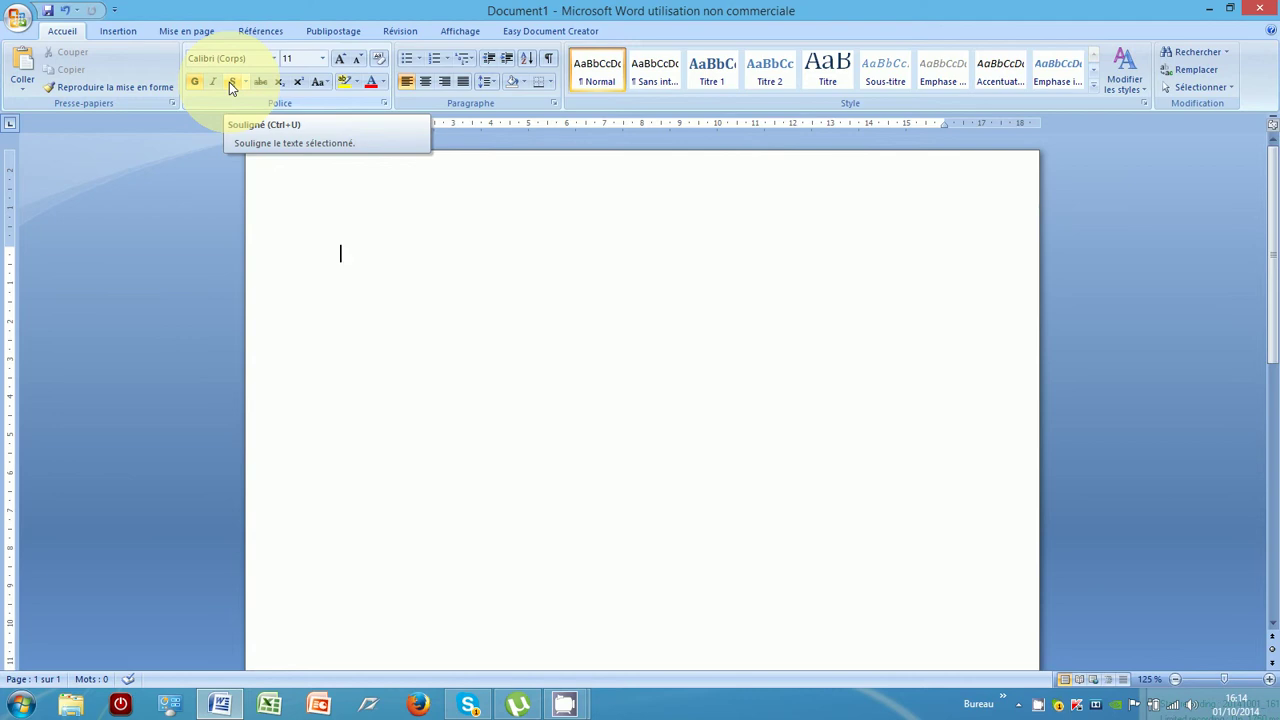
- Write "ddd" at font size 11 and a second "ddd" on the next line at font size 36
click(323, 66)
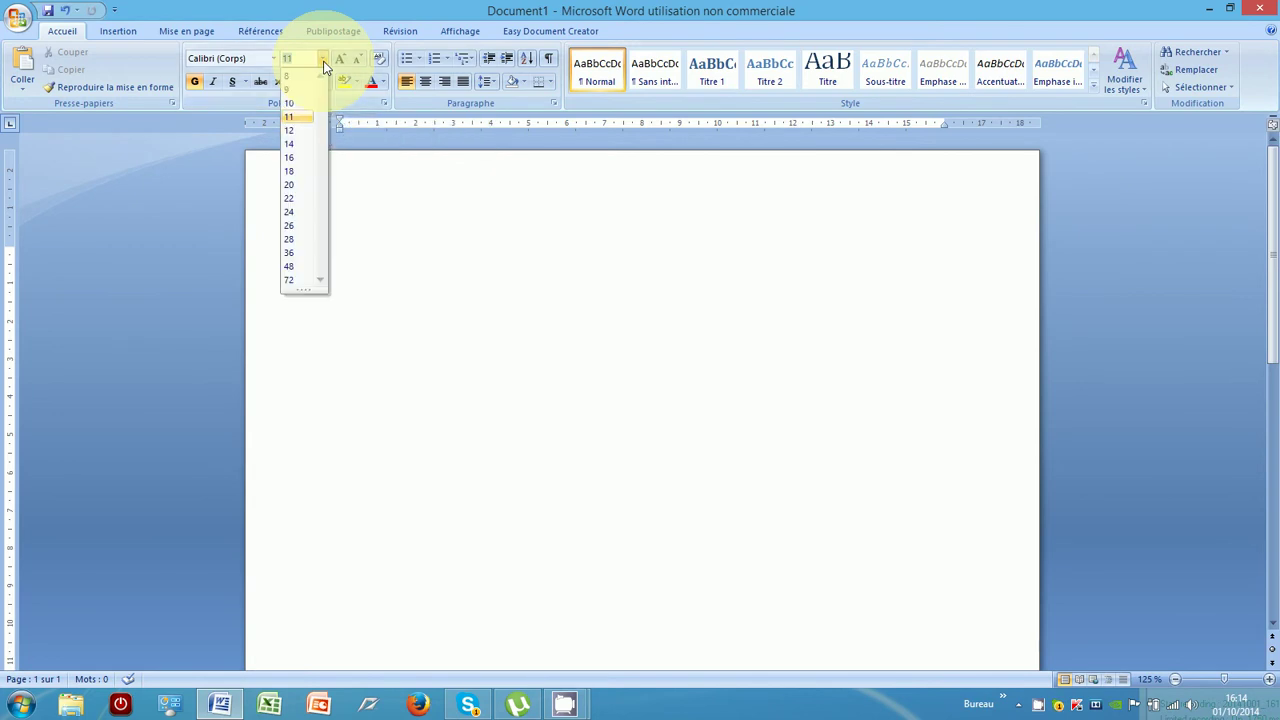
click(300, 118)
text(ddd)
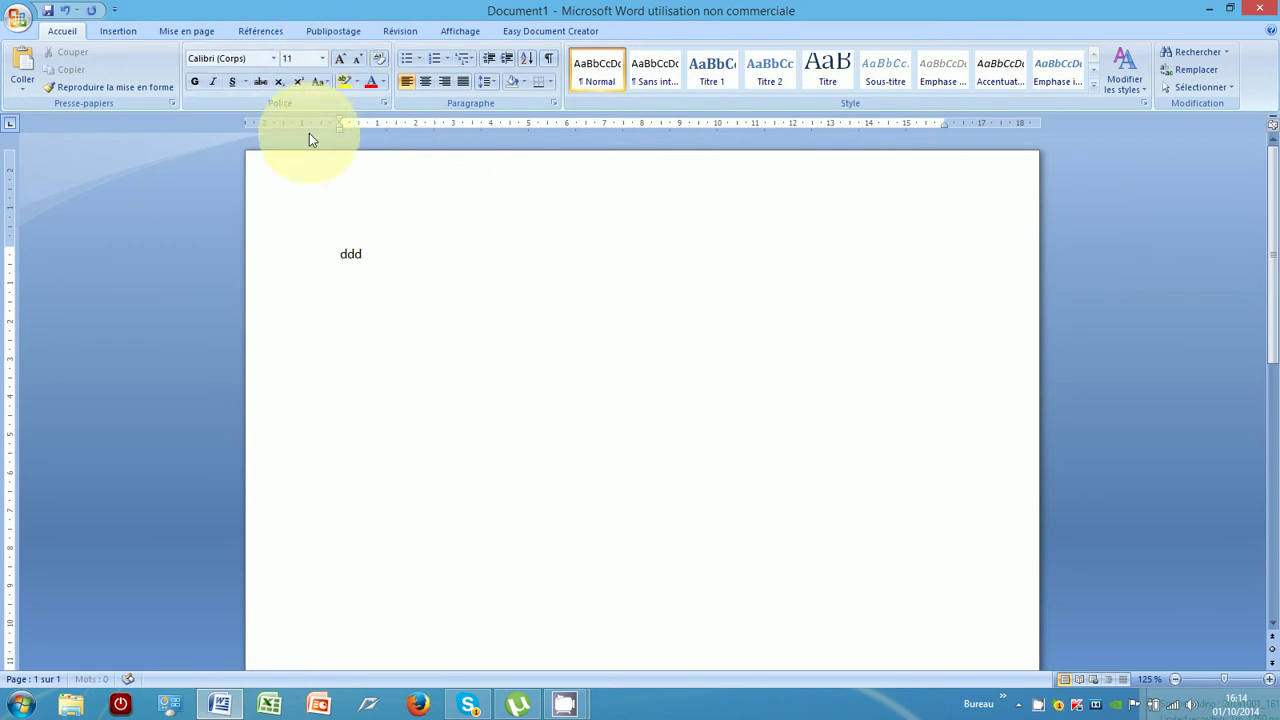
key(Return)
click(322, 58)
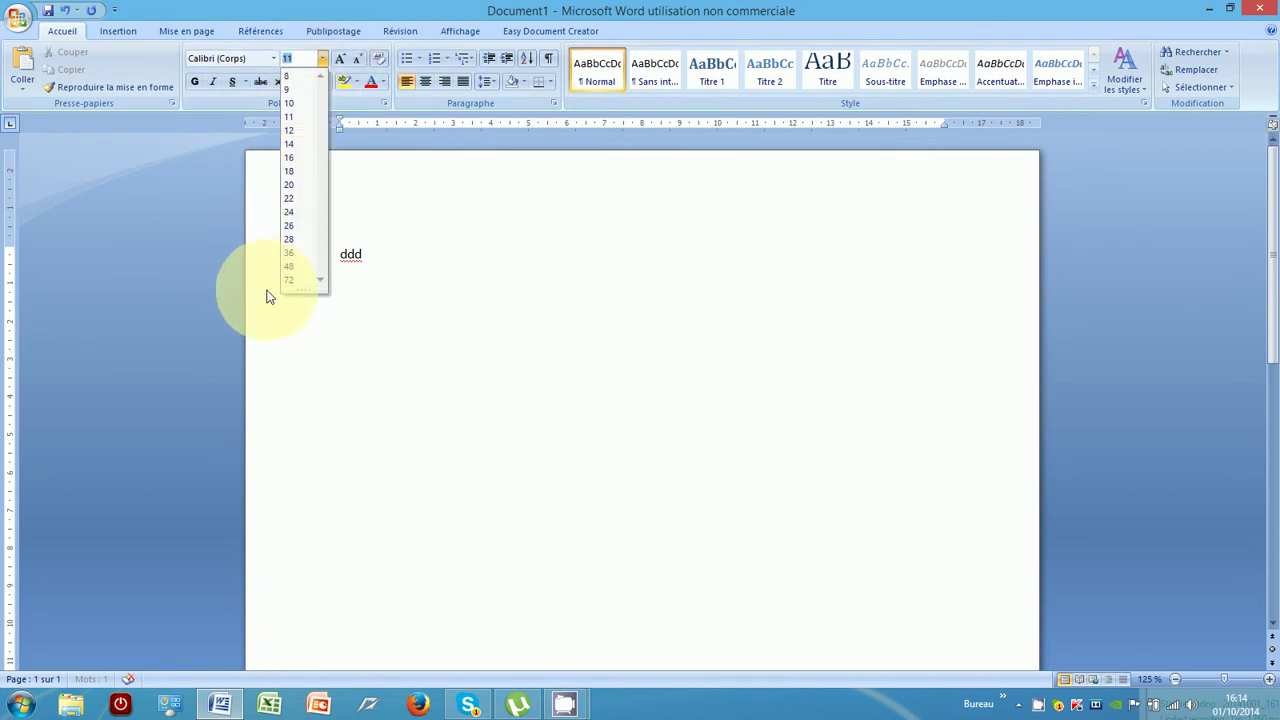
click(298, 253)
text(ddd)
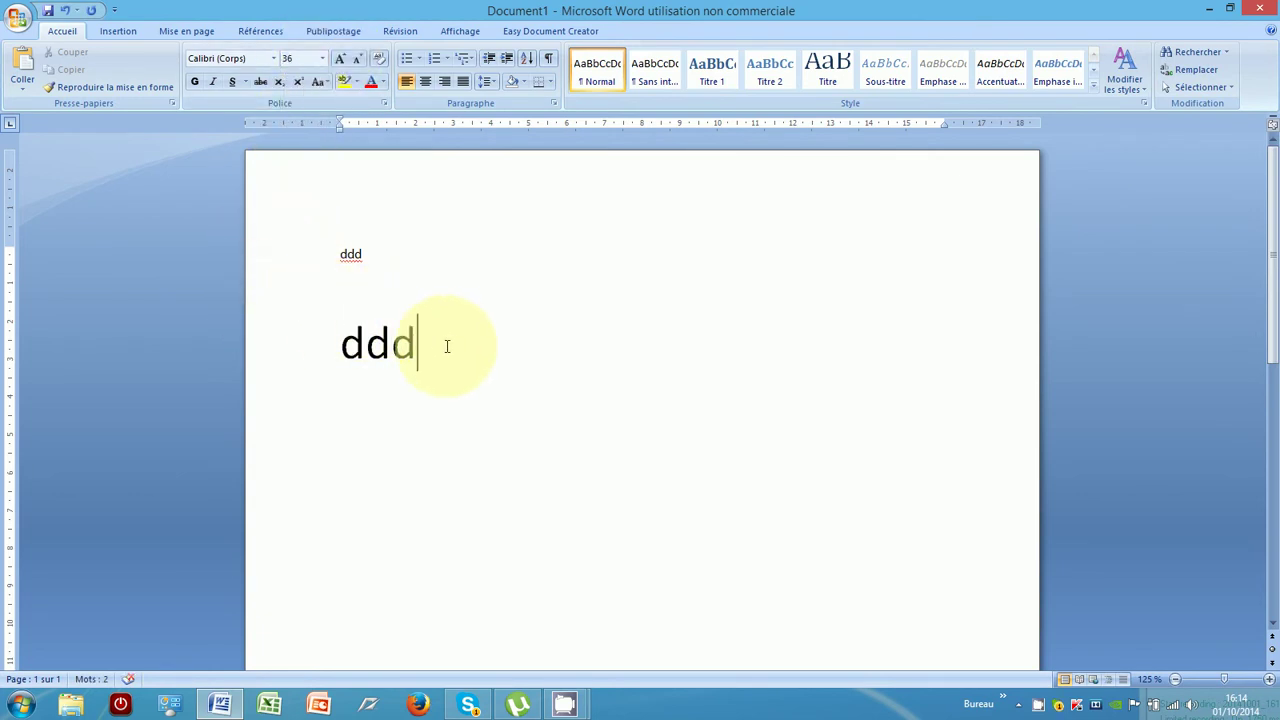
- Erase both "ddd" lines from the document
key(BackSpace)
key(BackSpace)
key(BackSpace)
key(BackSpace)
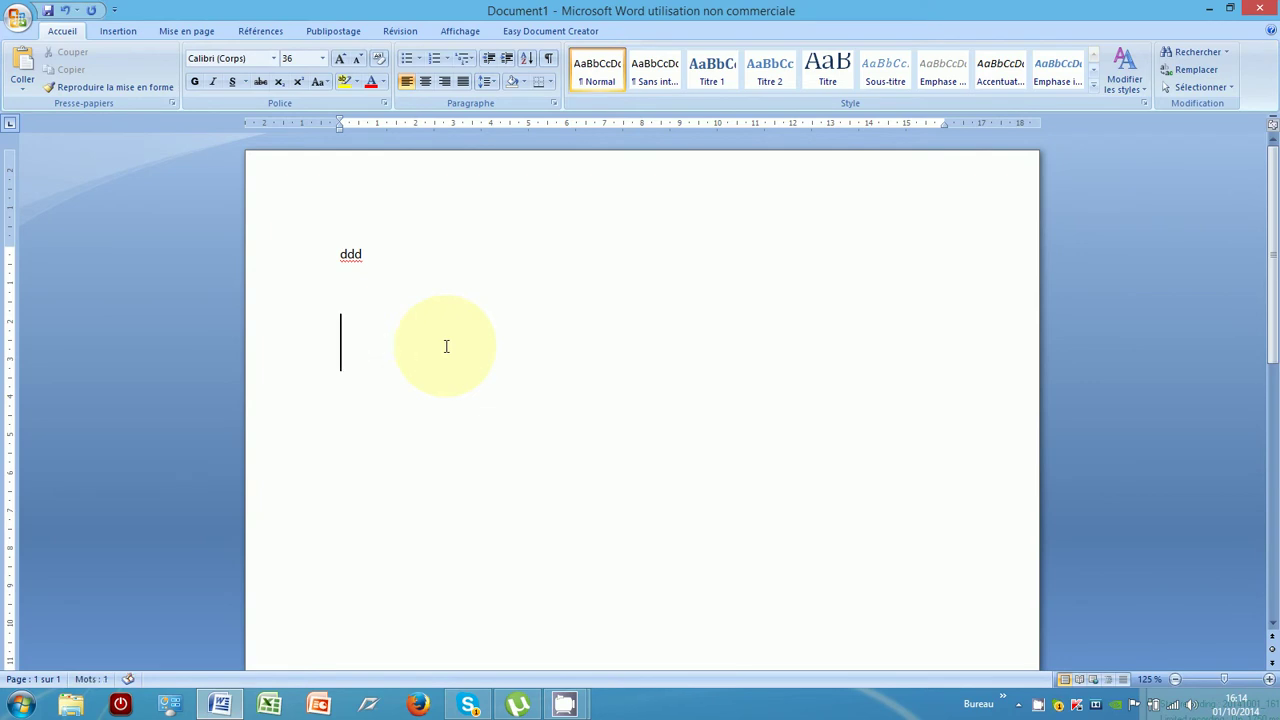
key(BackSpace)
key(BackSpace)
key(BackSpace)
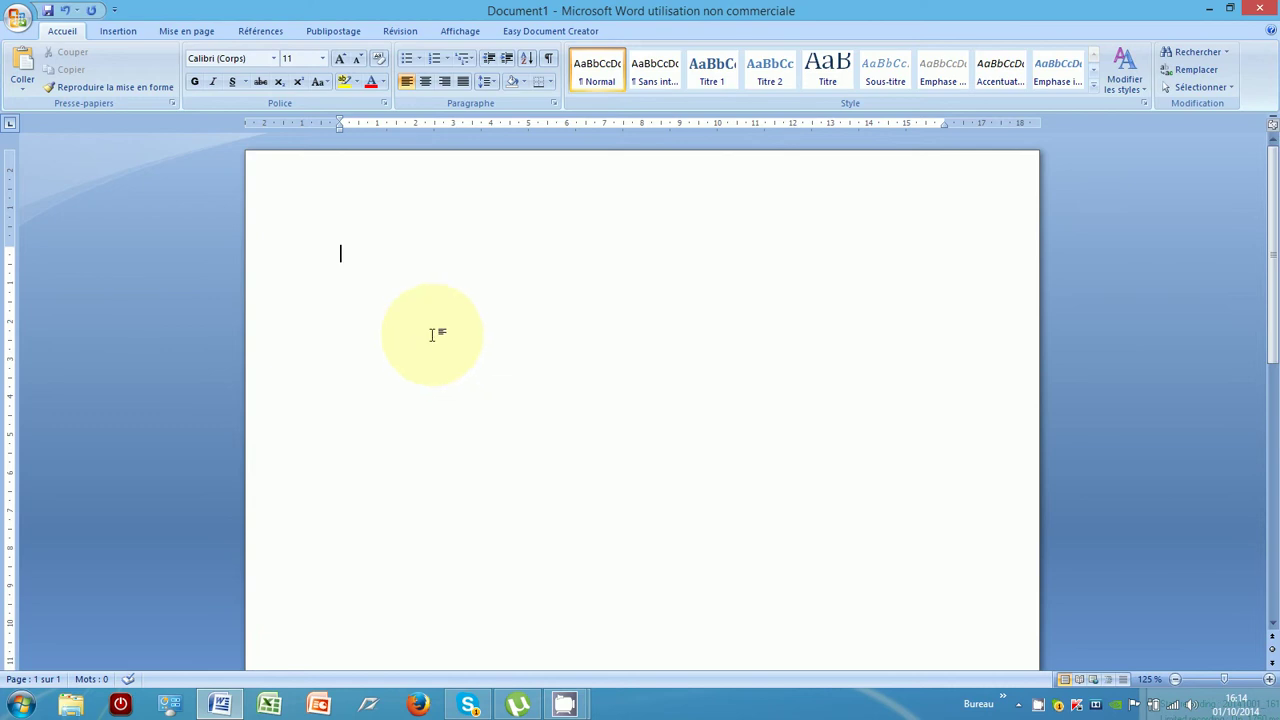
- Grow the font size step by step up to 28
click(341, 63)
click(341, 63)
click(341, 63)
click(341, 63)
click(341, 63)
click(341, 63)
click(341, 63)
click(341, 63)
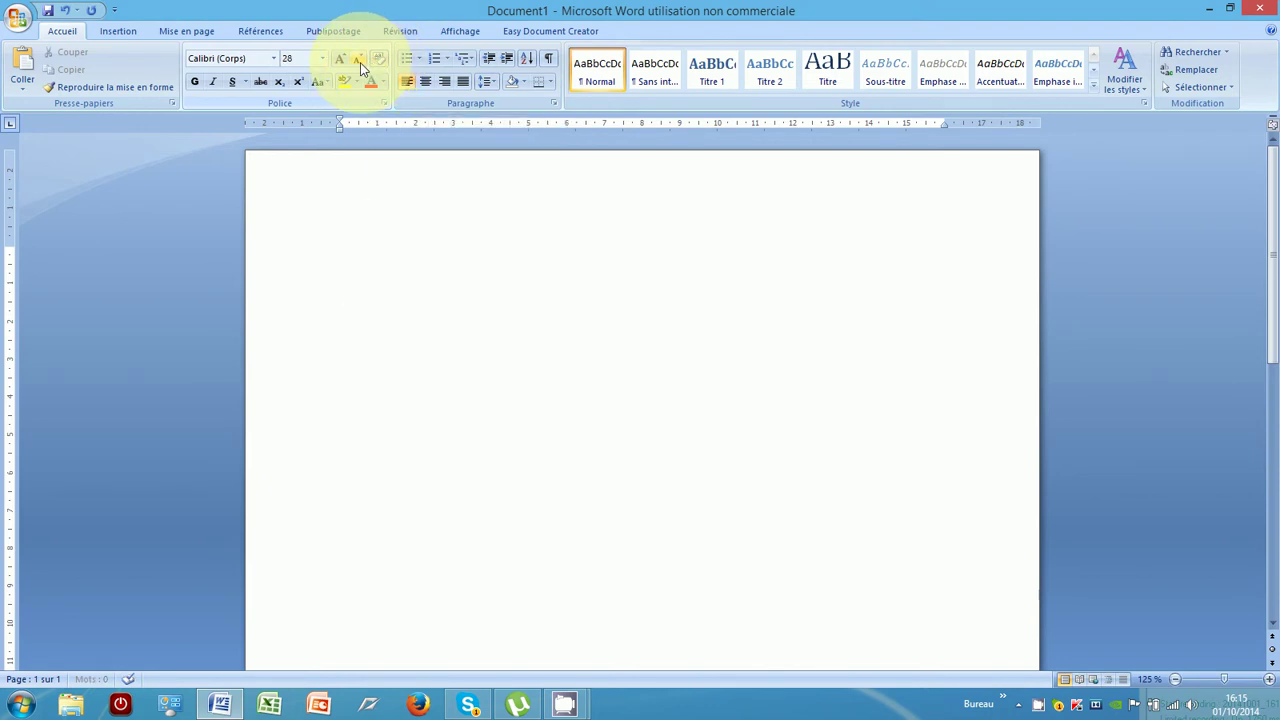
- Shrink the font size step by step back down to 11
click(358, 62)
click(358, 62)
click(358, 62)
click(358, 62)
click(358, 62)
click(358, 62)
click(358, 62)
click(358, 62)
click(358, 62)
click(358, 62)
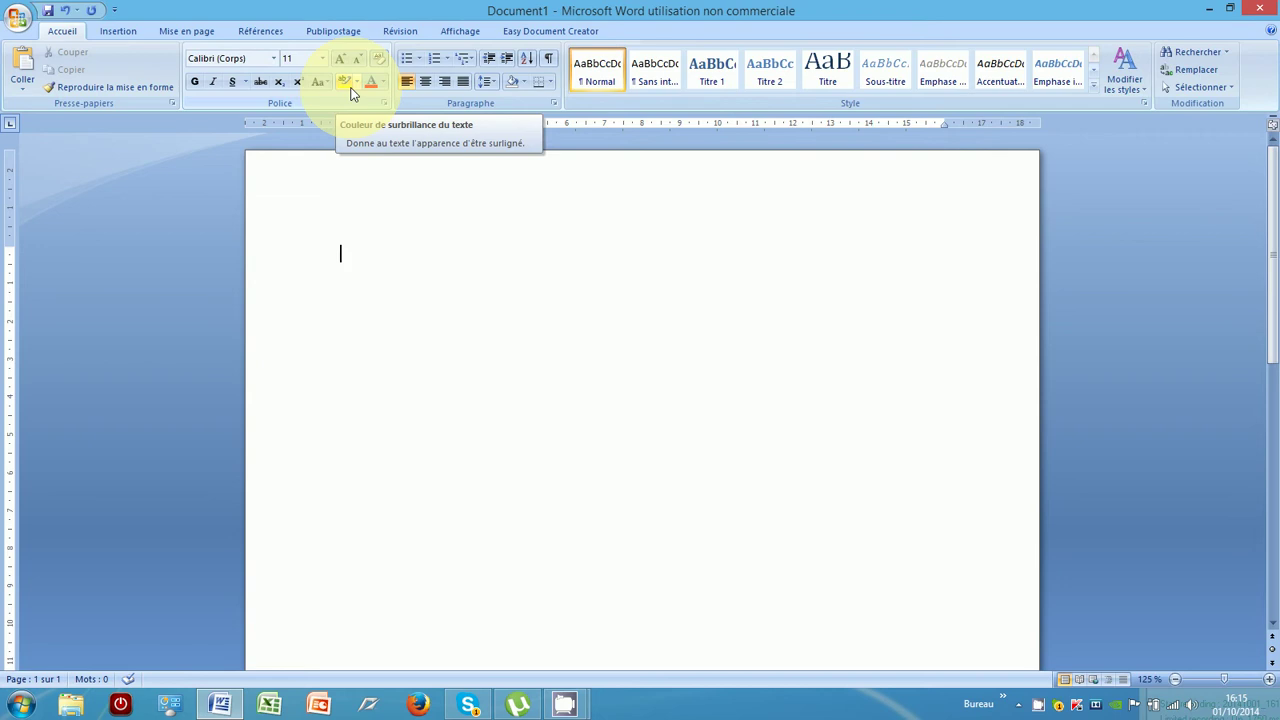
- Write "bonjour" on the first line and highlight the word in yellow
text(b)
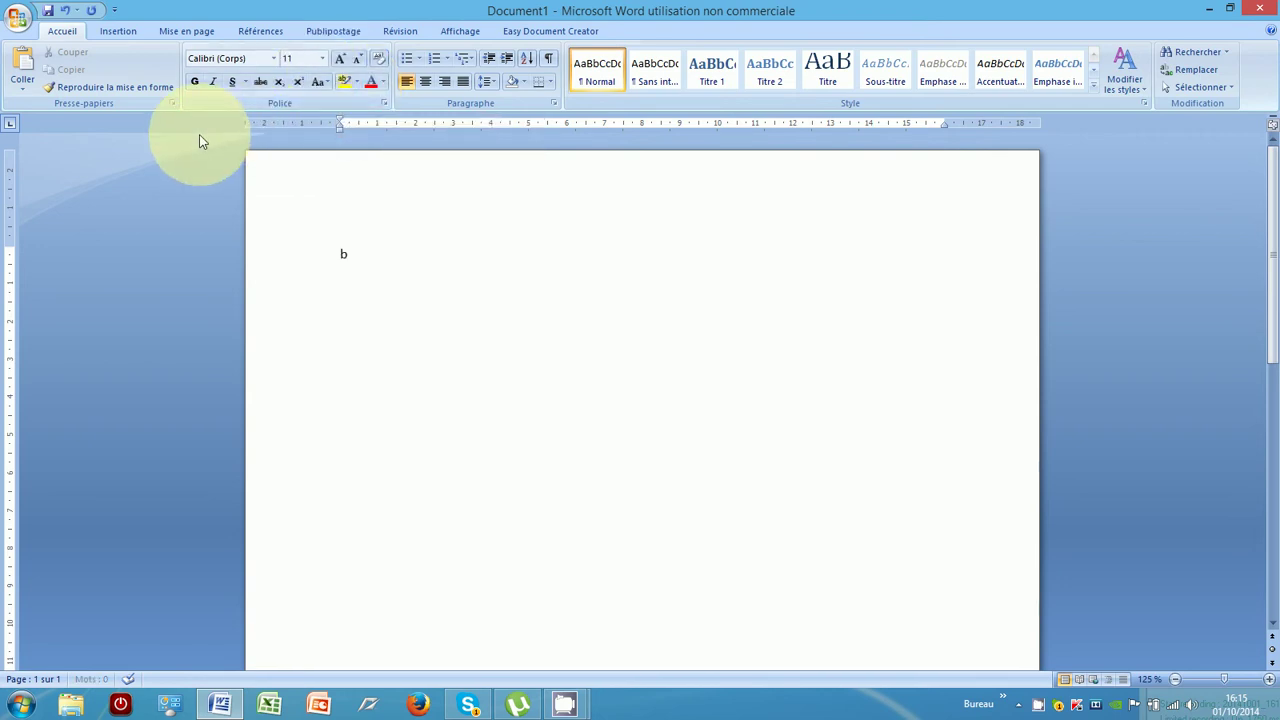
text(onjour)
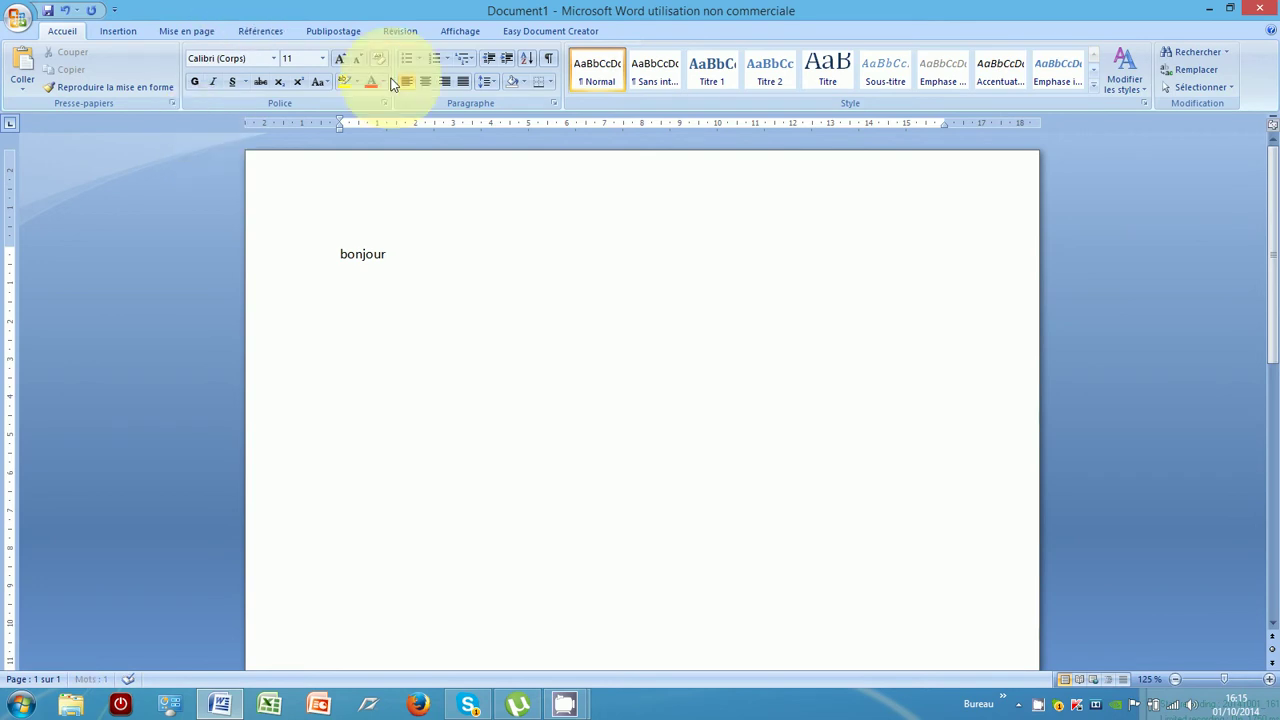
click(345, 84)
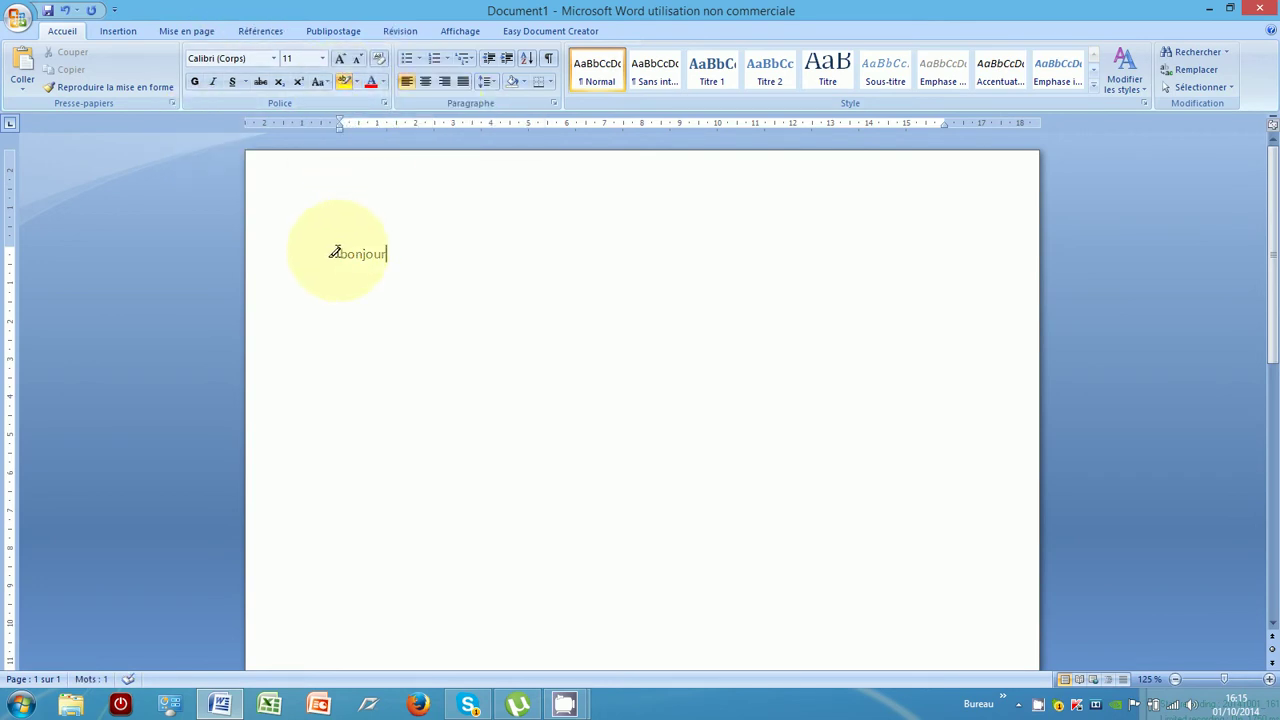
drag(337, 251, 492, 240)
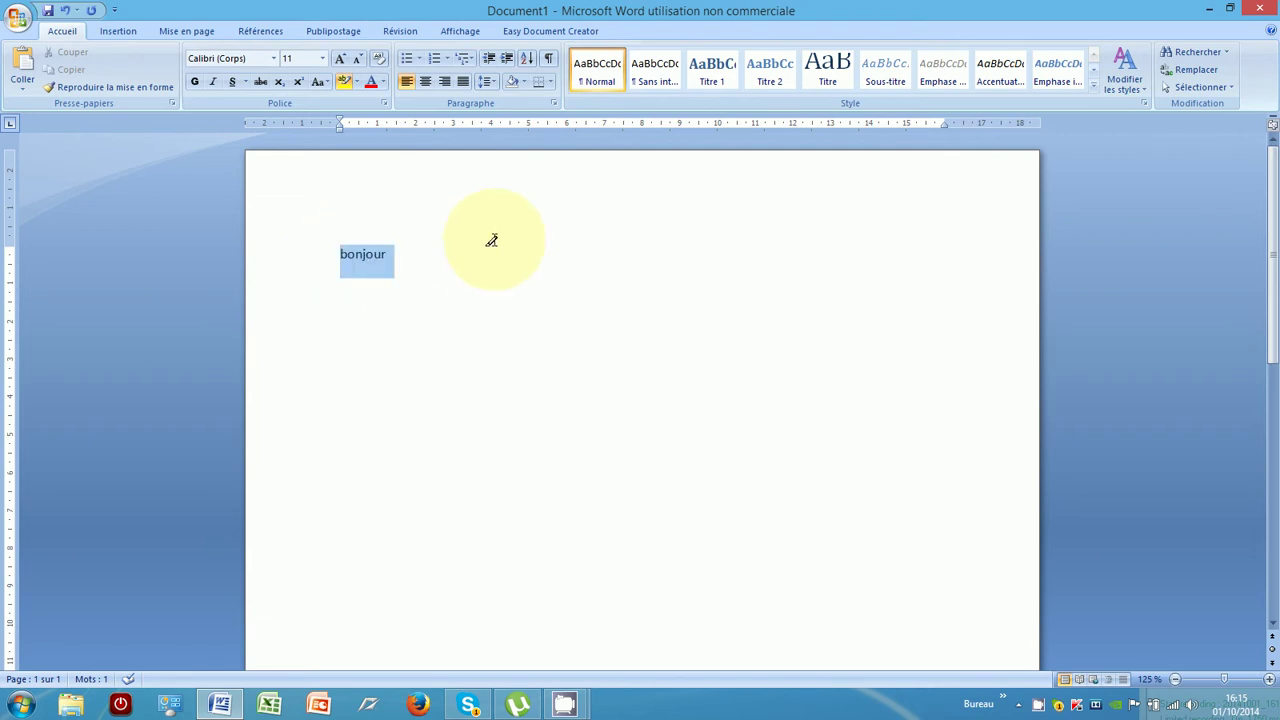
drag(492, 240, 492, 240)
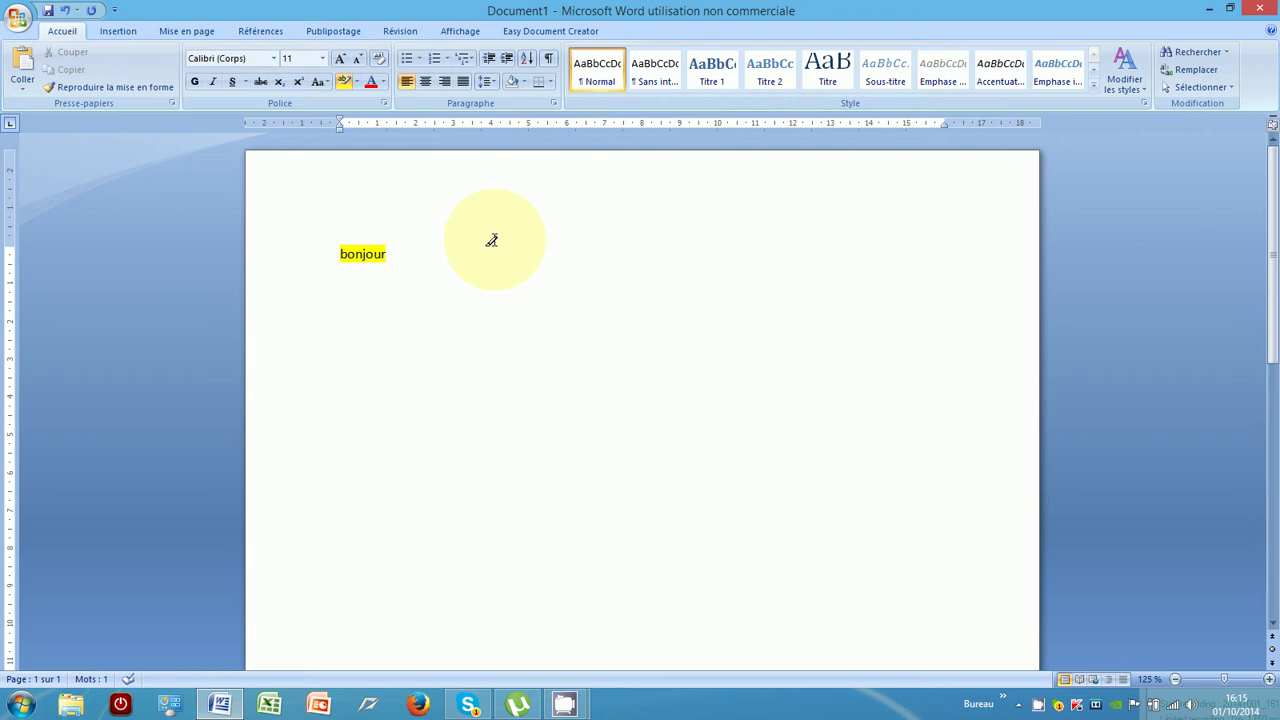
- Erase the highlighted word "bonjour"
key(BackSpace)
key(BackSpace)
key(BackSpace)
key(BackSpace)
key(BackSpace)
key(BackSpace)
key(BackSpace)
- Examine the standard and custom choices for more font colours, leaving the colour selection without picking one
click(383, 82)
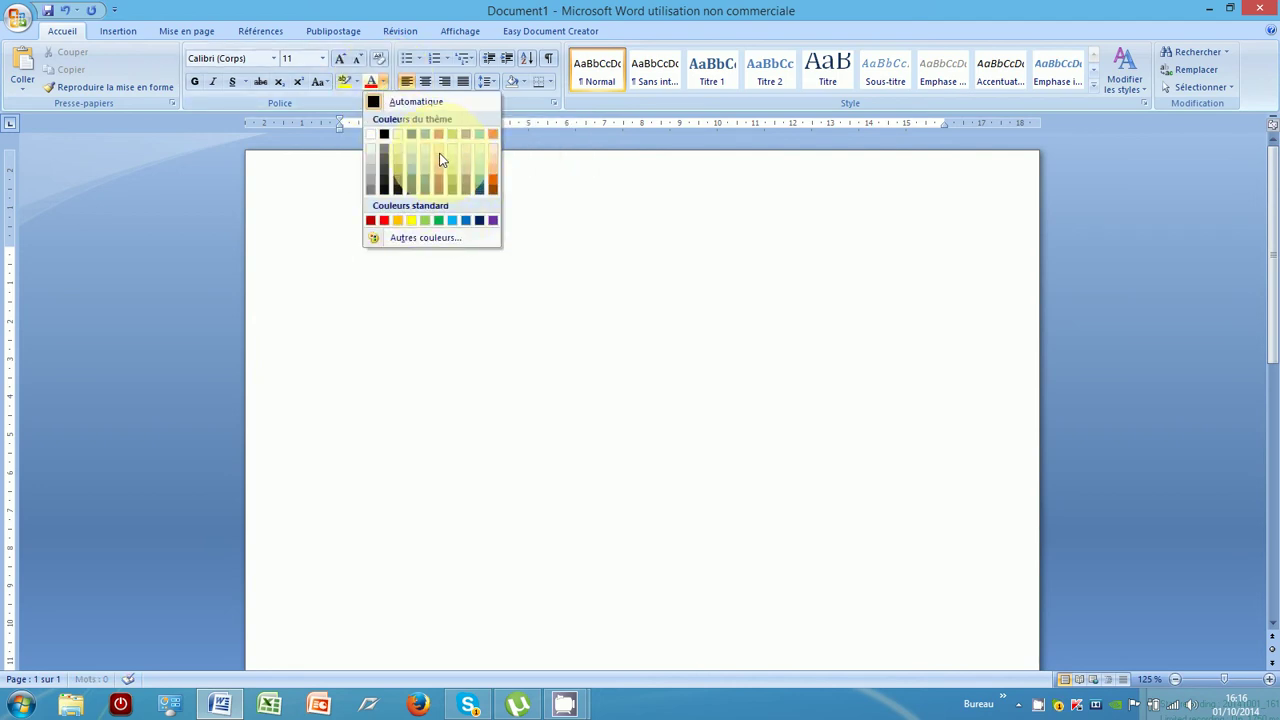
click(421, 241)
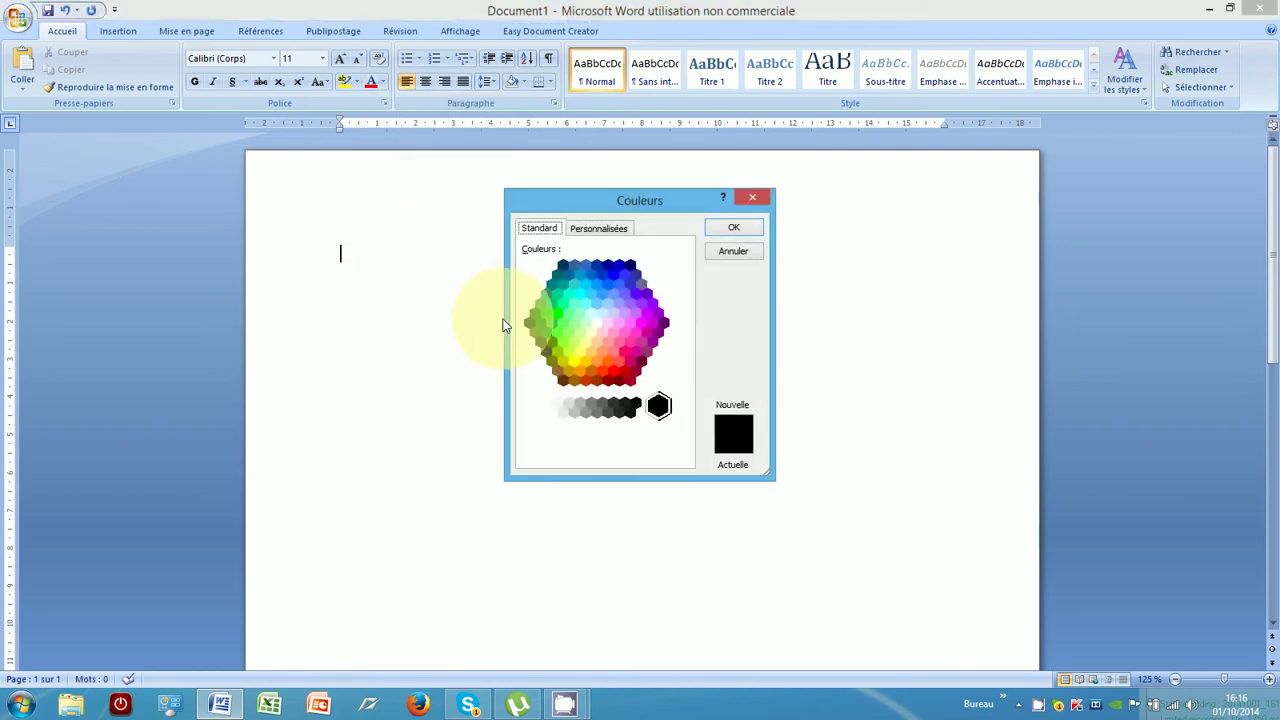
click(596, 229)
click(540, 229)
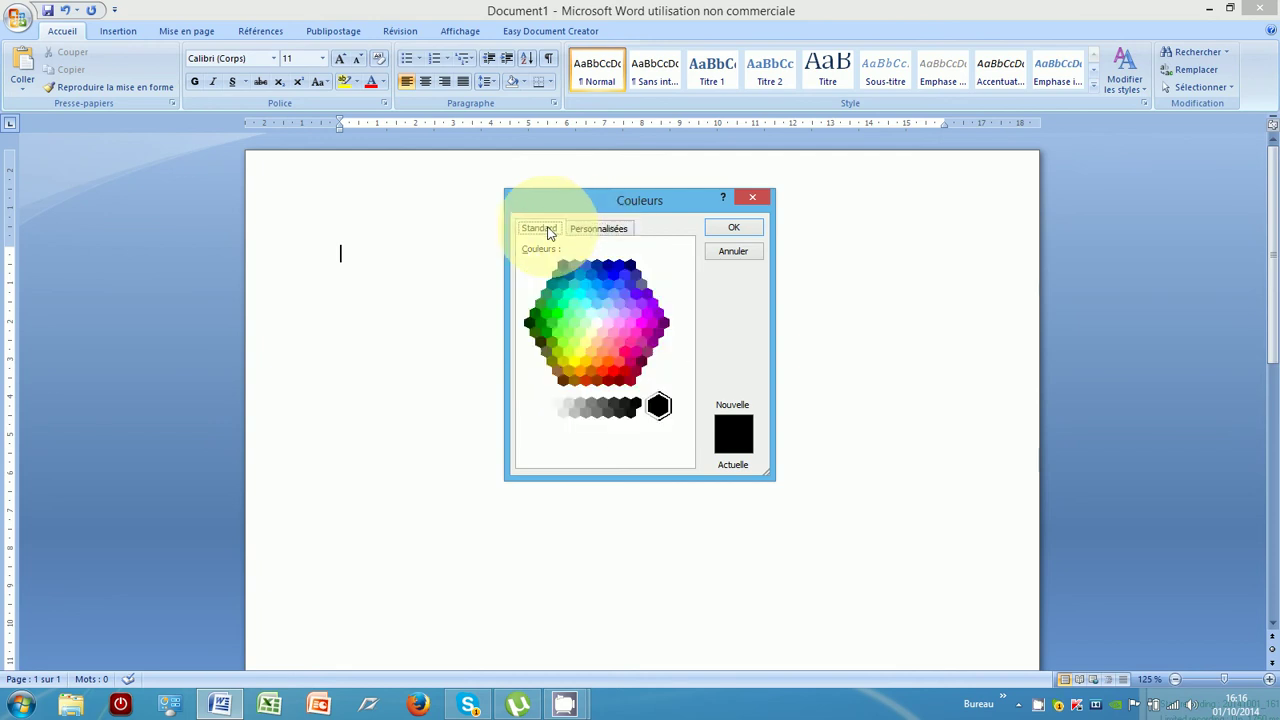
click(580, 228)
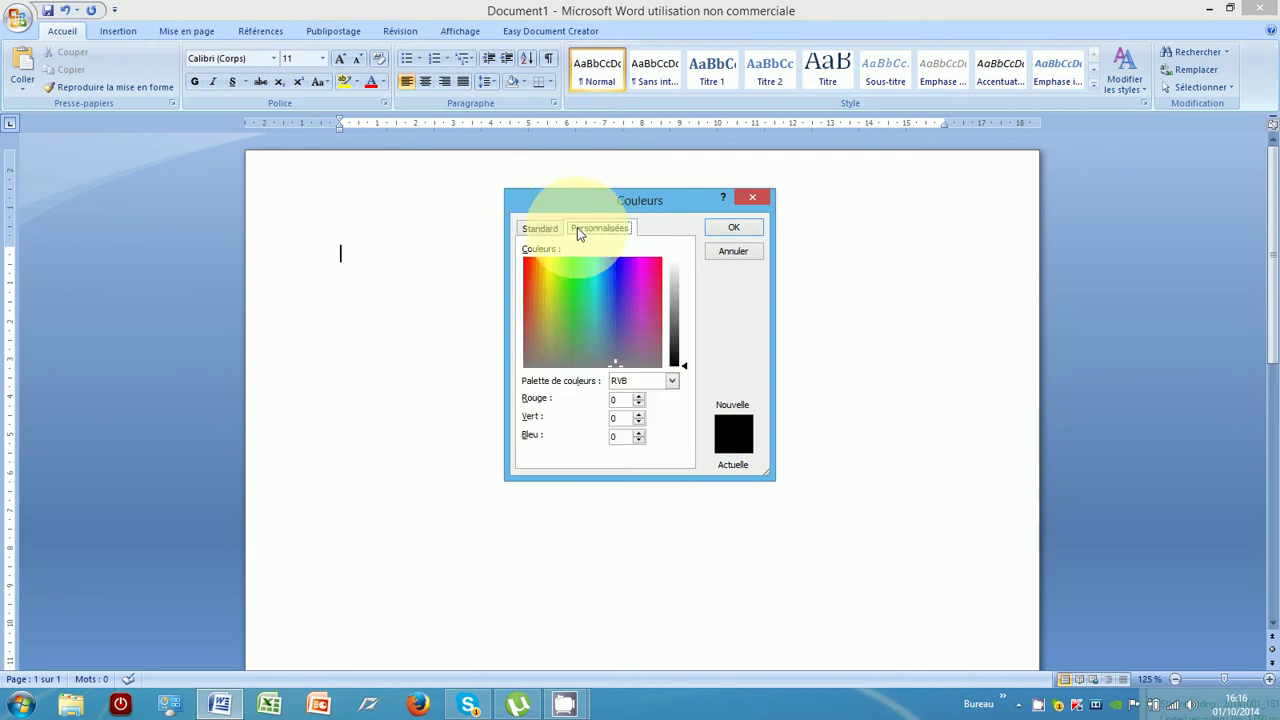
click(753, 198)
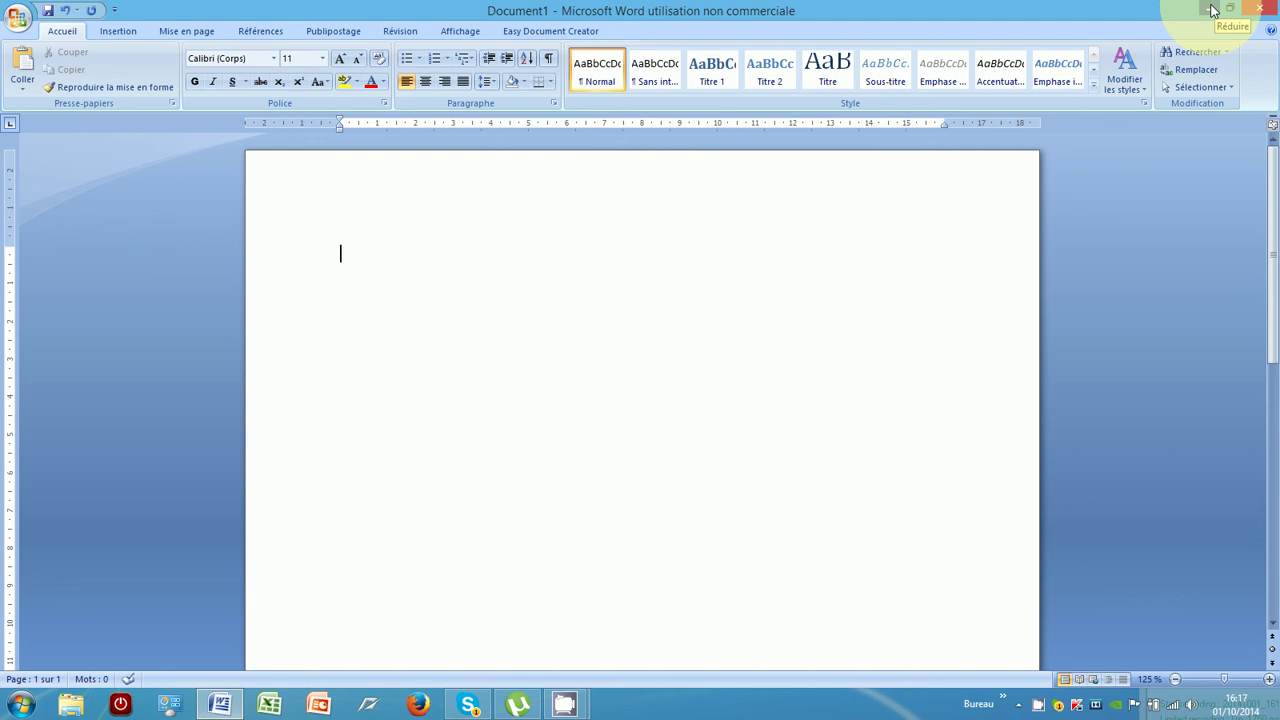
- Minimize the Word window to show the desktop
click(1212, 10)
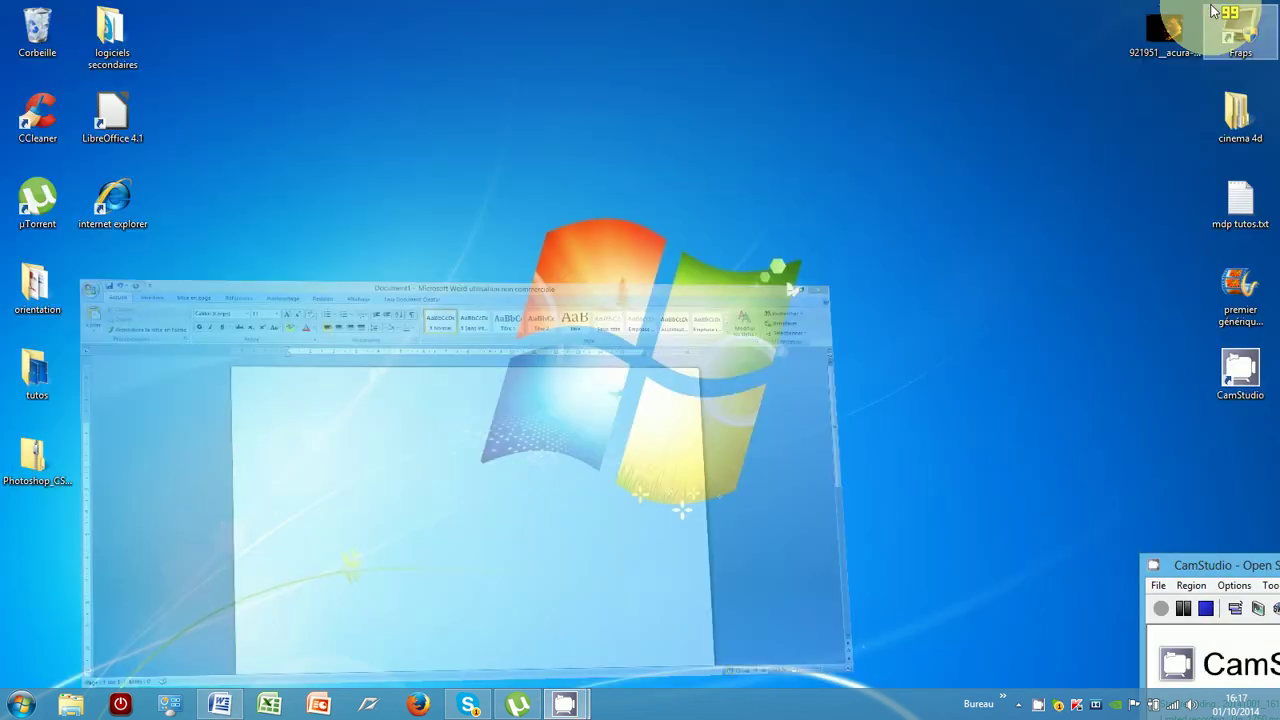